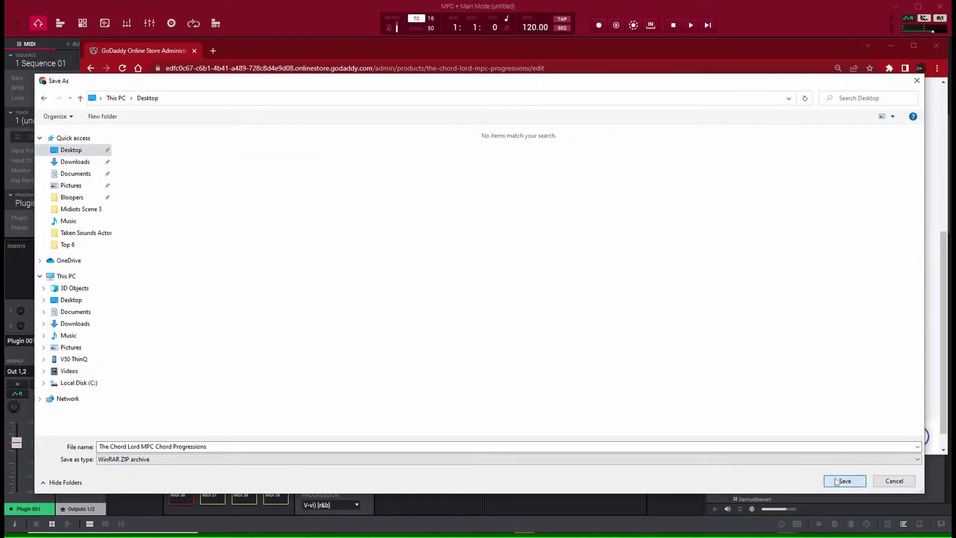
- Save the Chord Lord MPC Chord Progressions zip to the Desktop
click(837, 482)
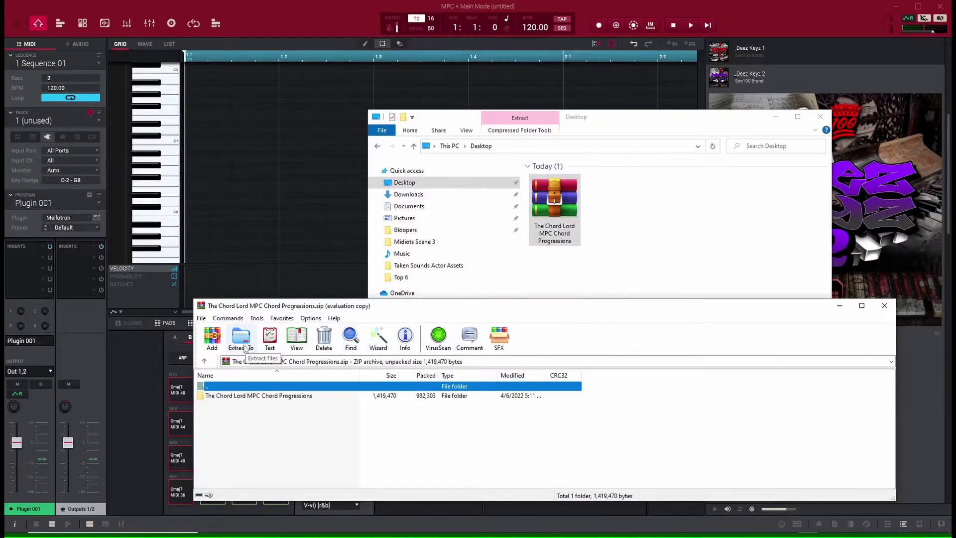
- Extract the archive into a new Chord Lord folder on the Desktop and close WinRAR
click(243, 344)
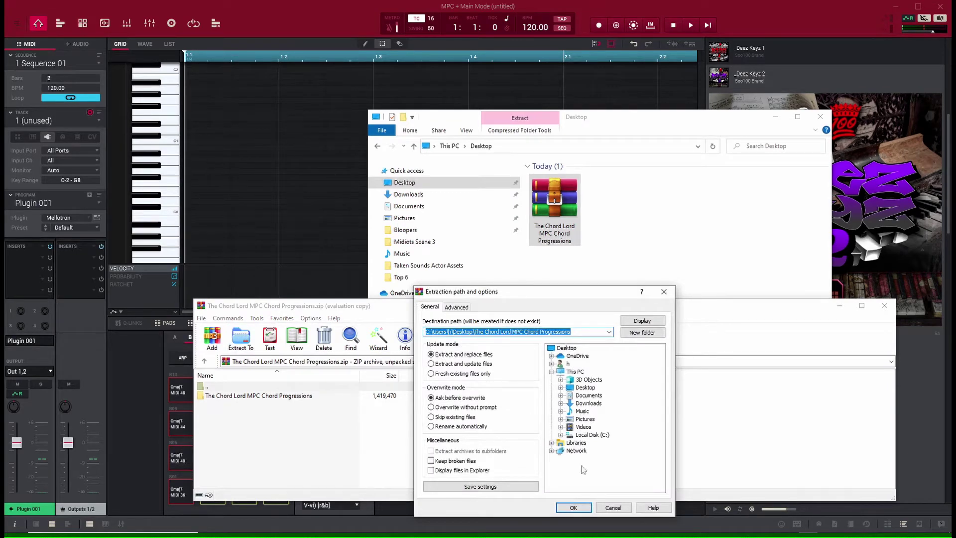
click(572, 508)
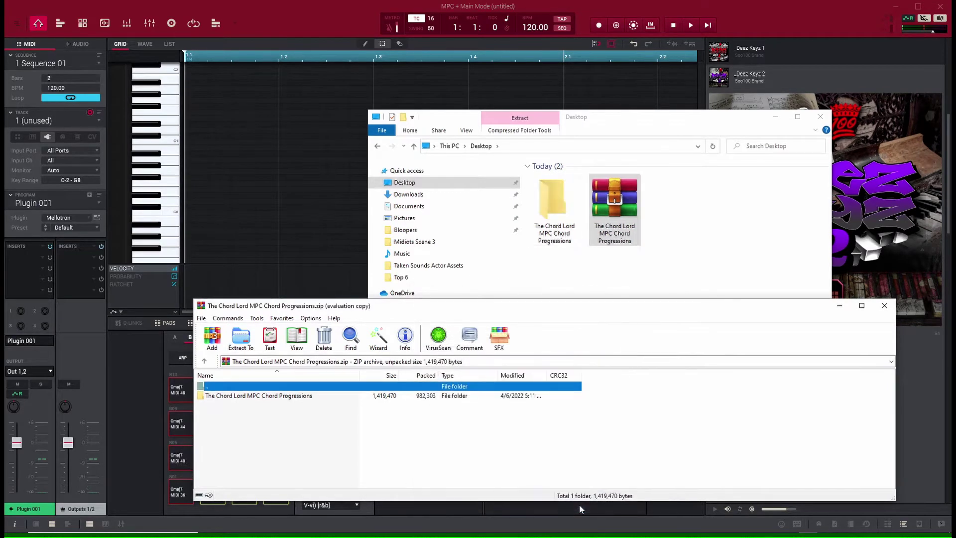
click(885, 306)
- Select Soo100-001 through Soo100-100, excluding the image, and copy them
double_click(553, 202)
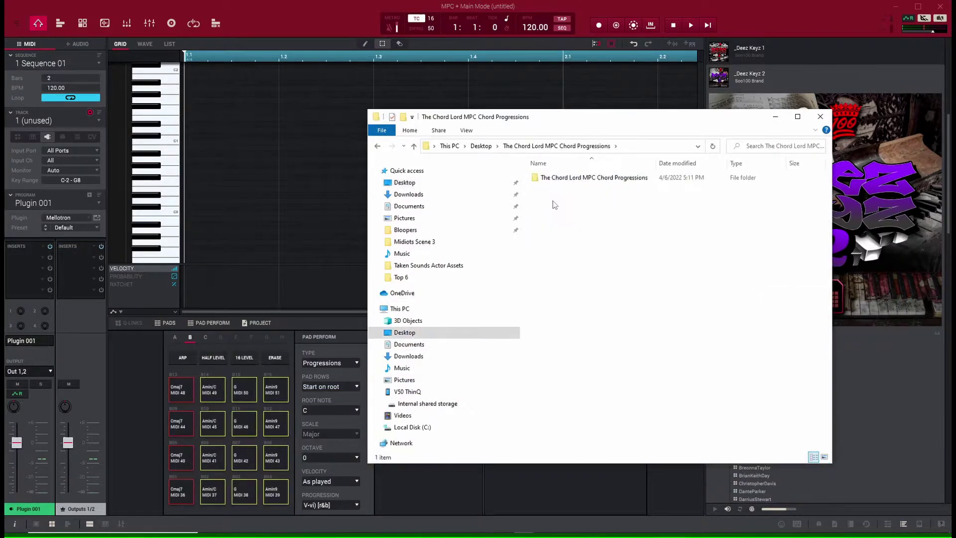
double_click(537, 179)
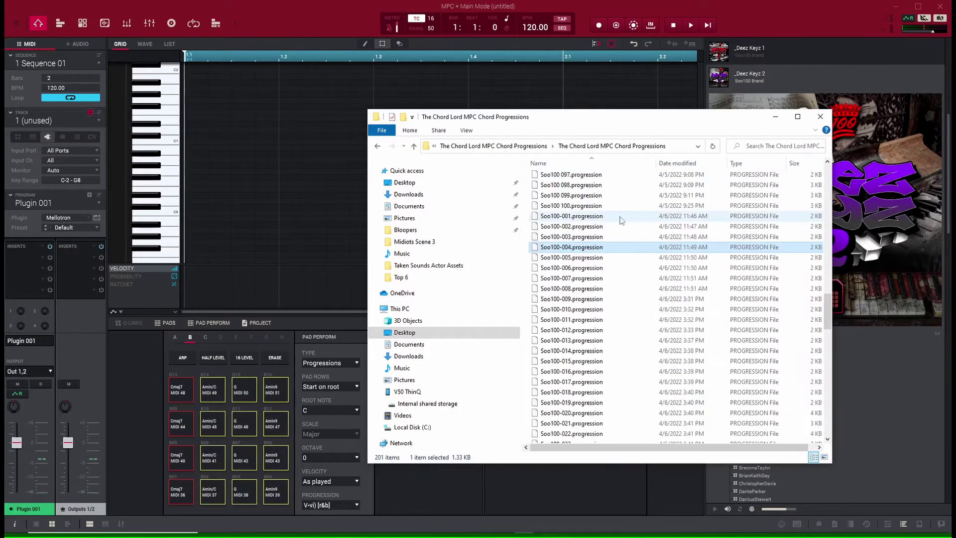
drag(619, 220, 600, 440)
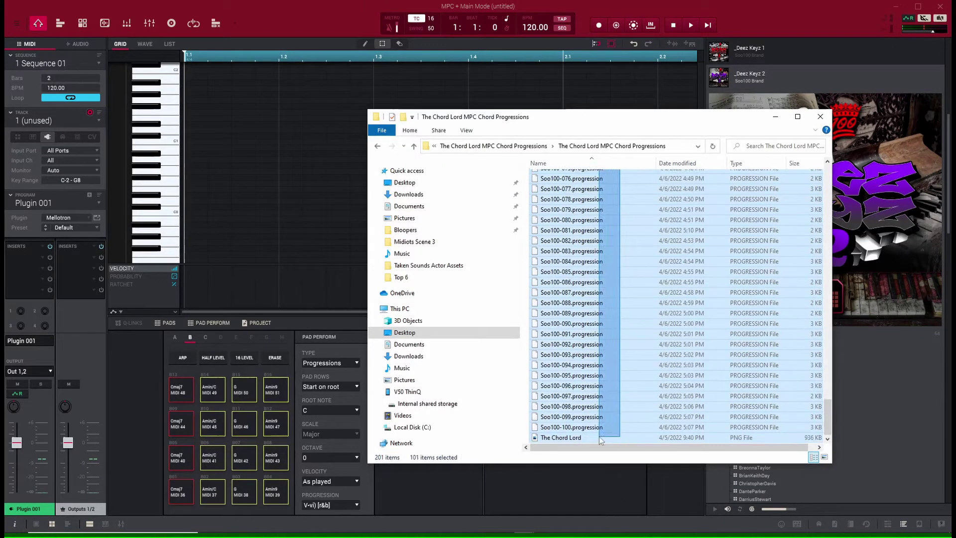
drag(599, 437, 591, 431)
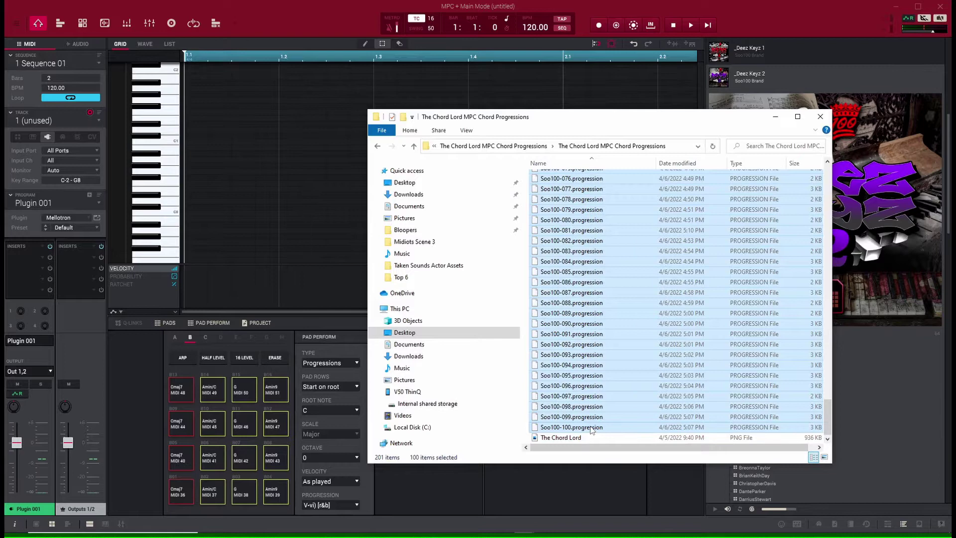
right_click(590, 426)
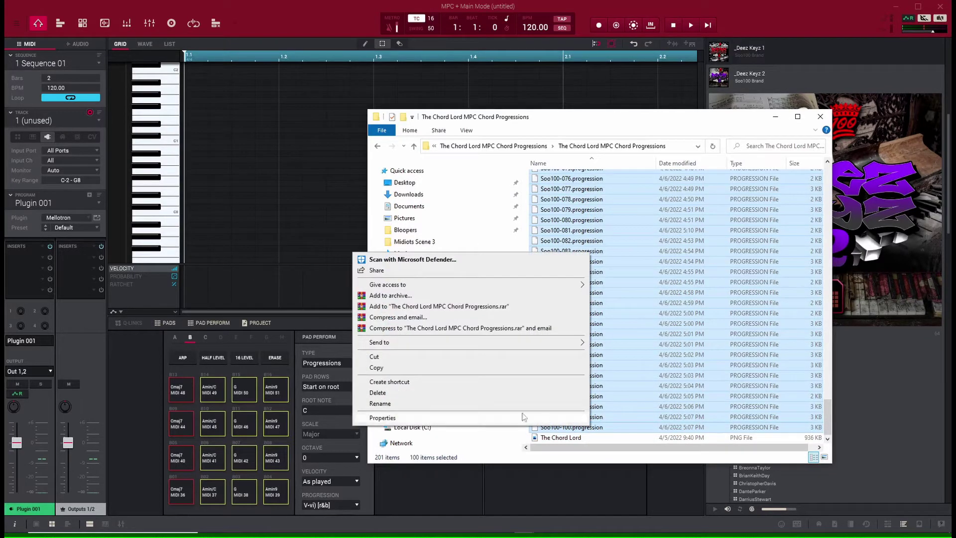
click(376, 368)
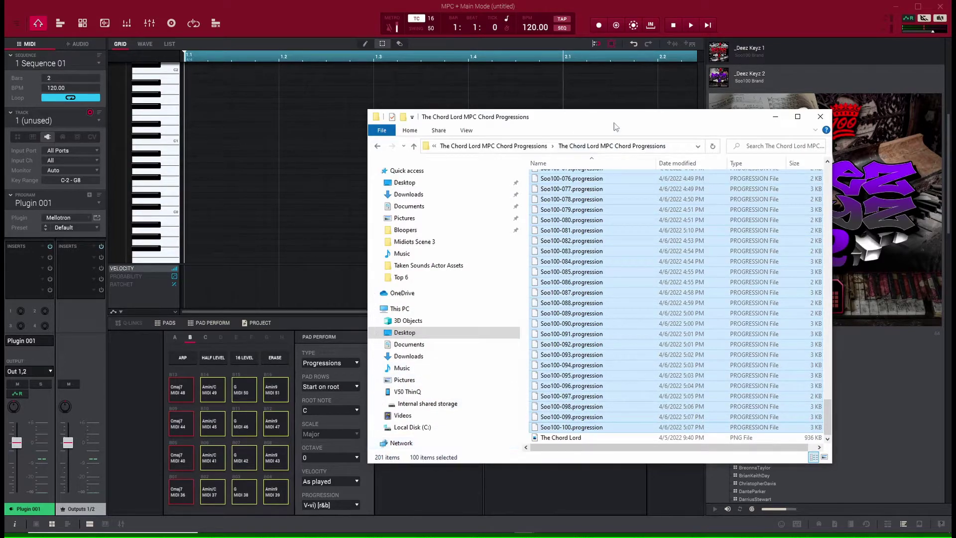
- Enlarge the Explorer window and go to Local Disk (C:)
drag(614, 123, 275, 52)
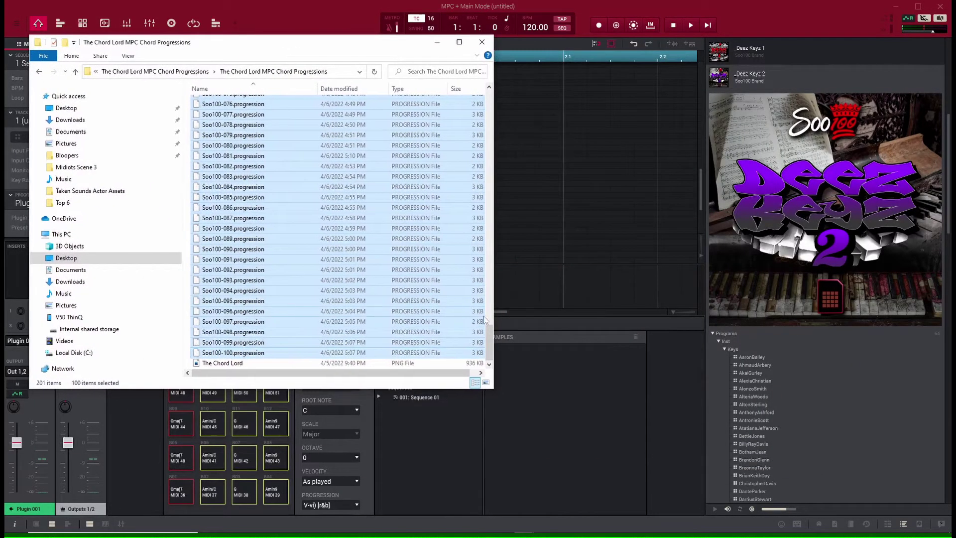
drag(493, 389, 704, 461)
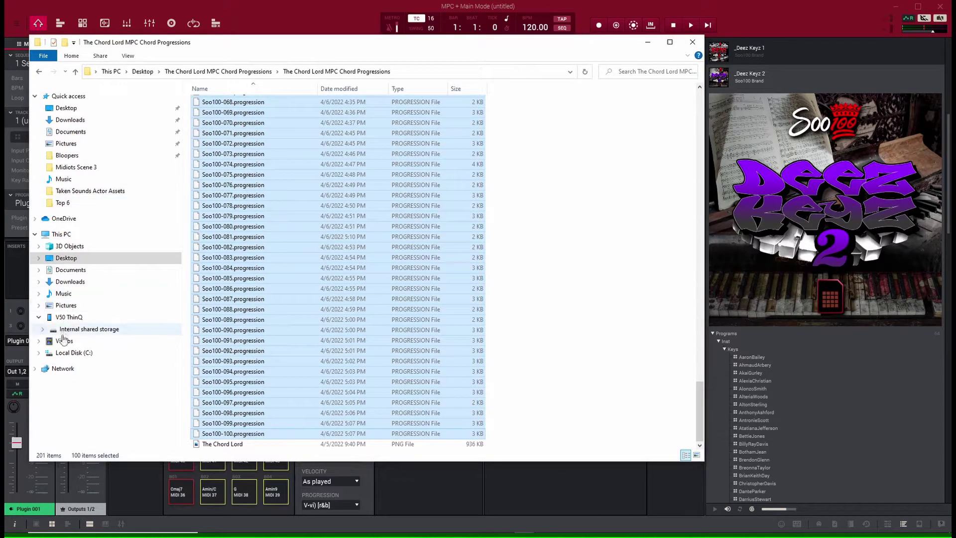
click(67, 354)
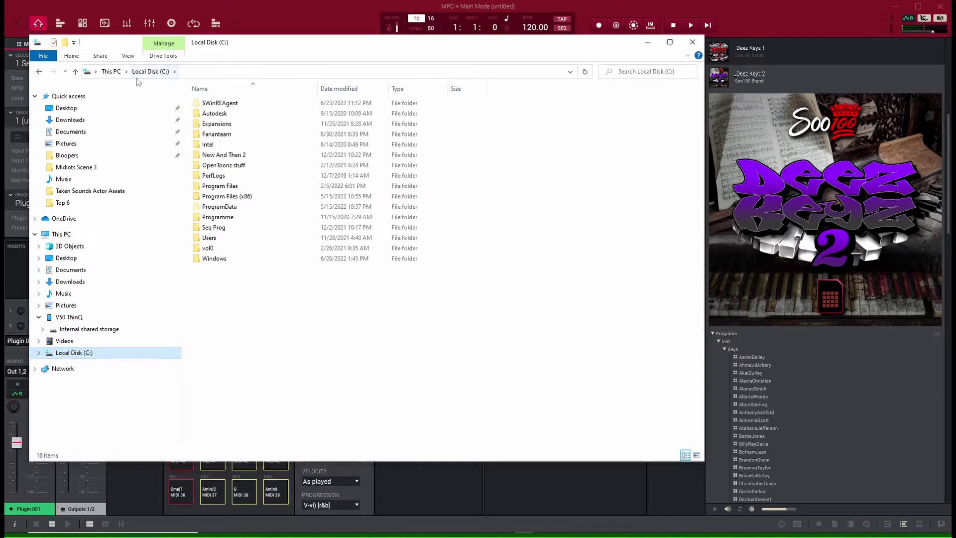
- Enable Hidden items in View so ProgramData becomes visible
click(128, 55)
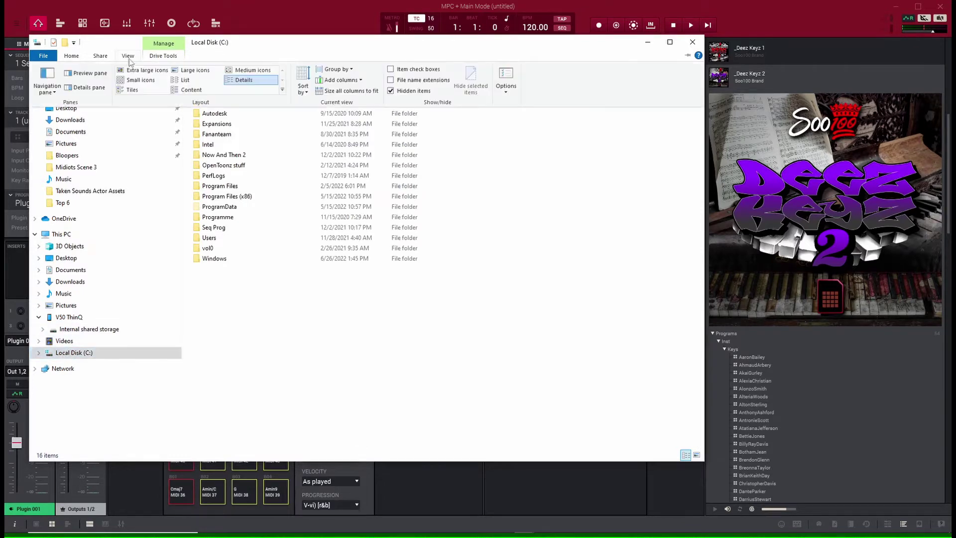
click(390, 91)
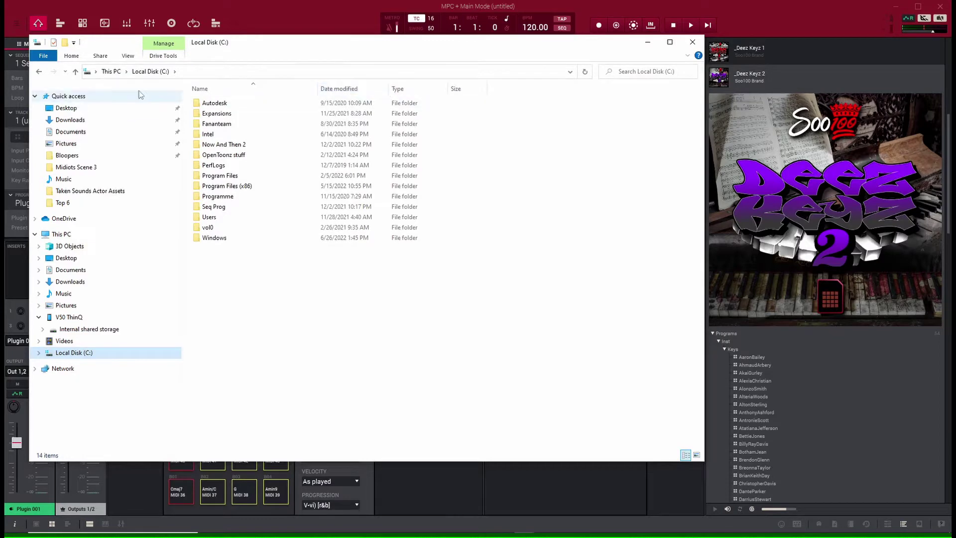
click(130, 56)
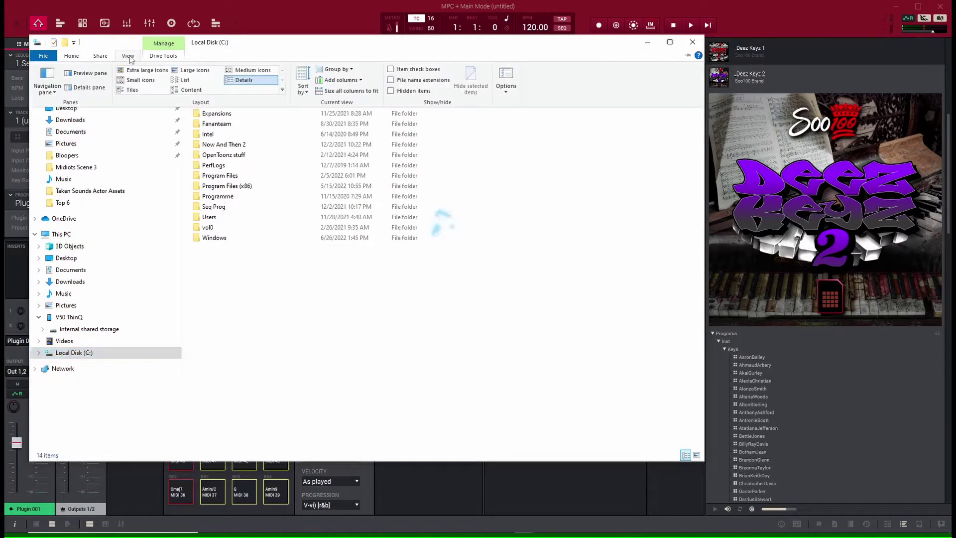
click(390, 91)
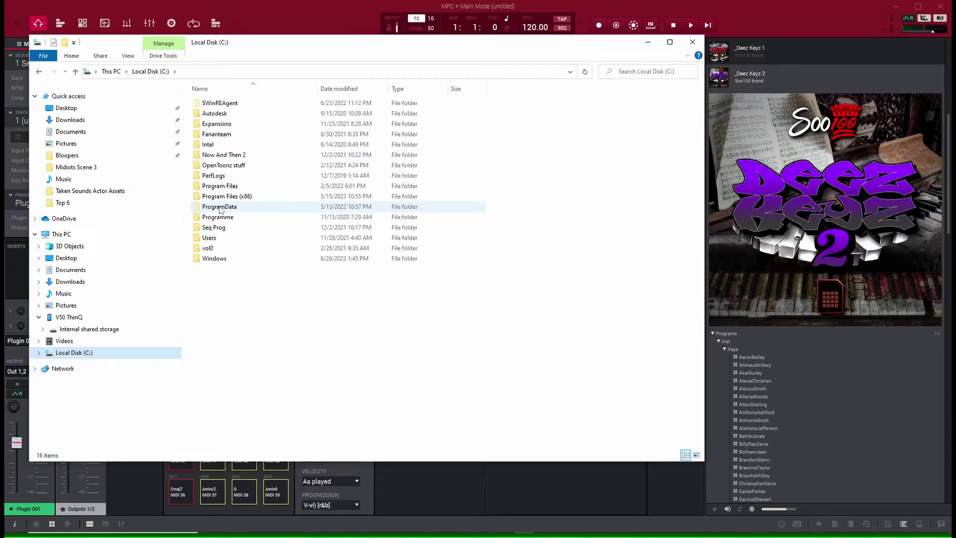
- Navigate into ProgramData > Akai > MPC > Progressions
double_click(219, 207)
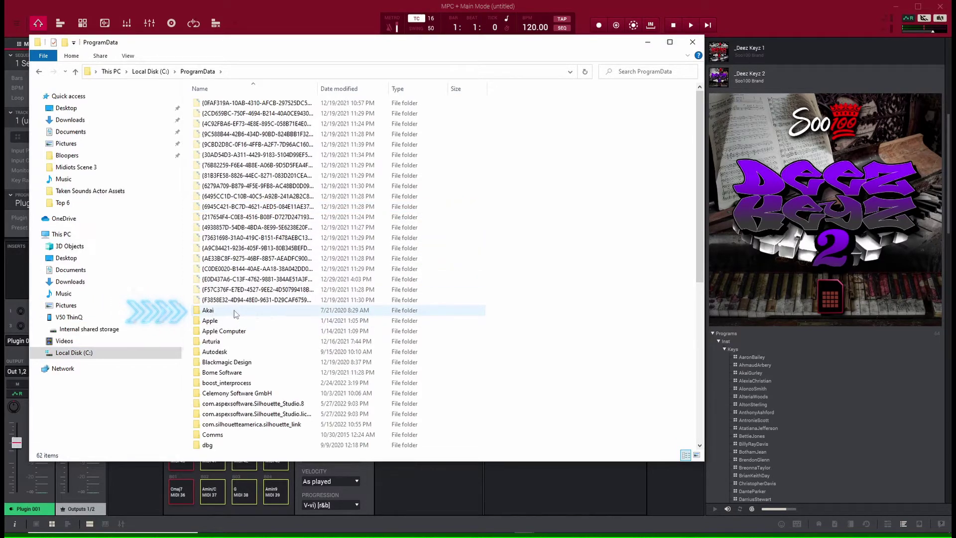
double_click(233, 312)
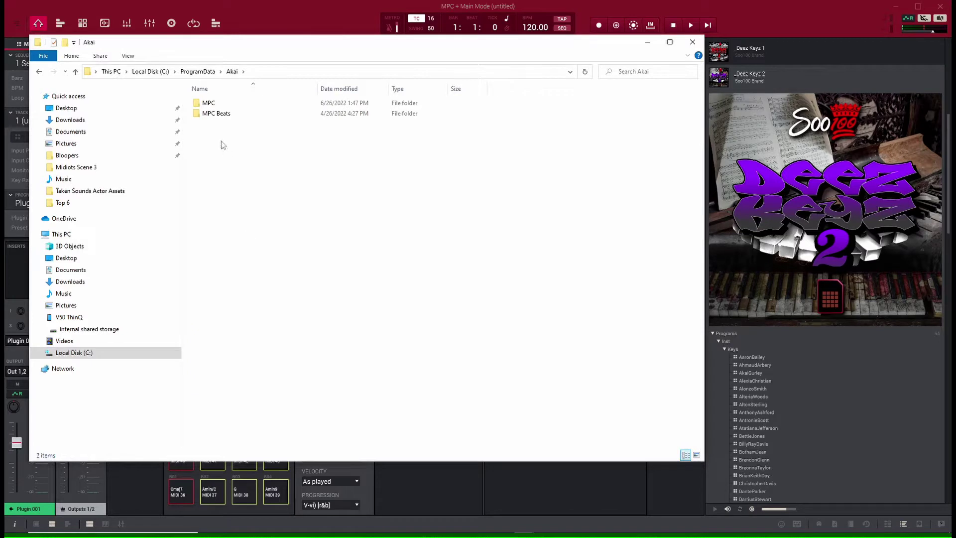
double_click(208, 103)
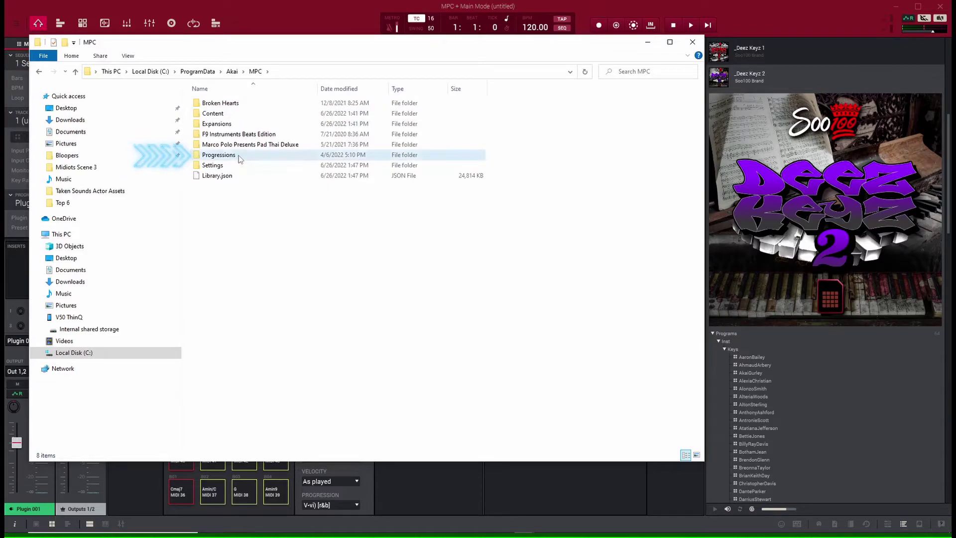
double_click(239, 157)
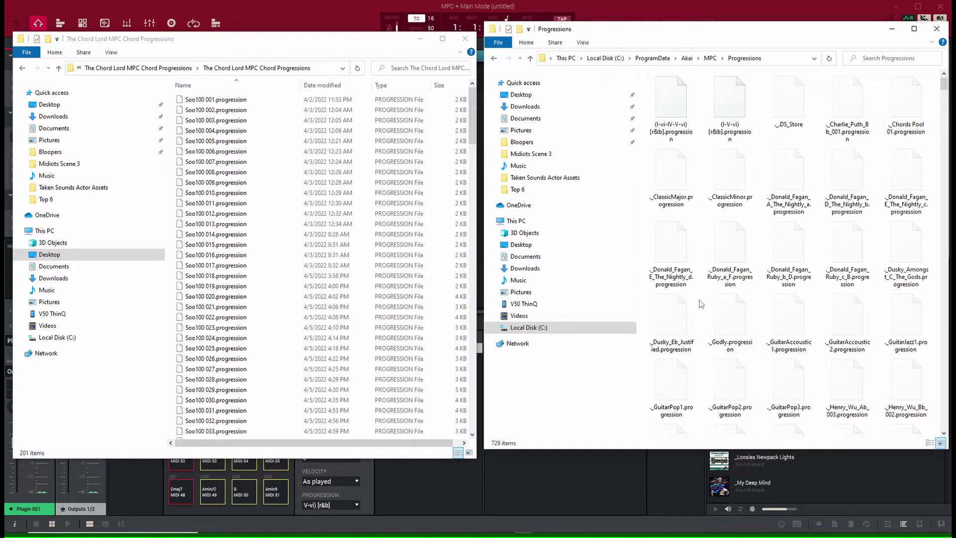
- Paste the 100 Soo100 files into the MPC Progressions folder
right_click(700, 300)
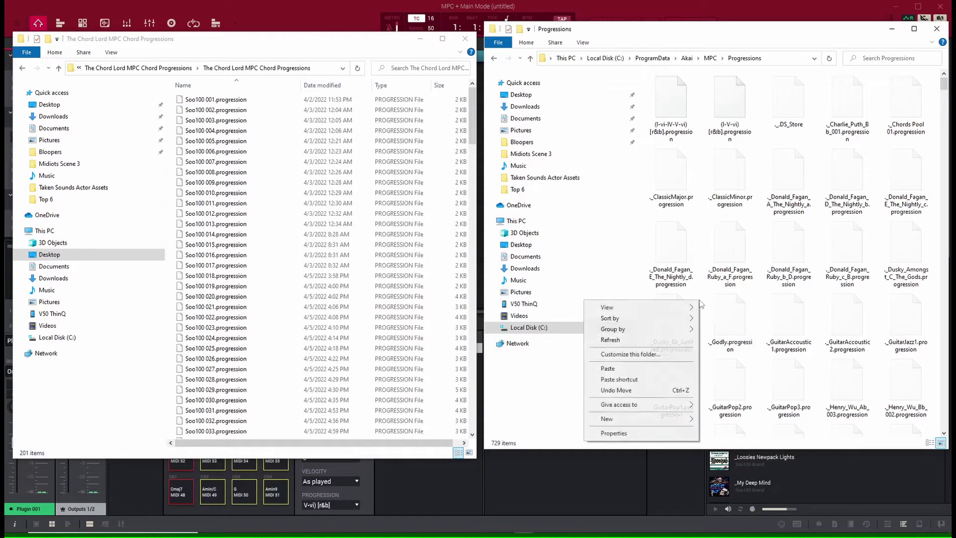
click(609, 369)
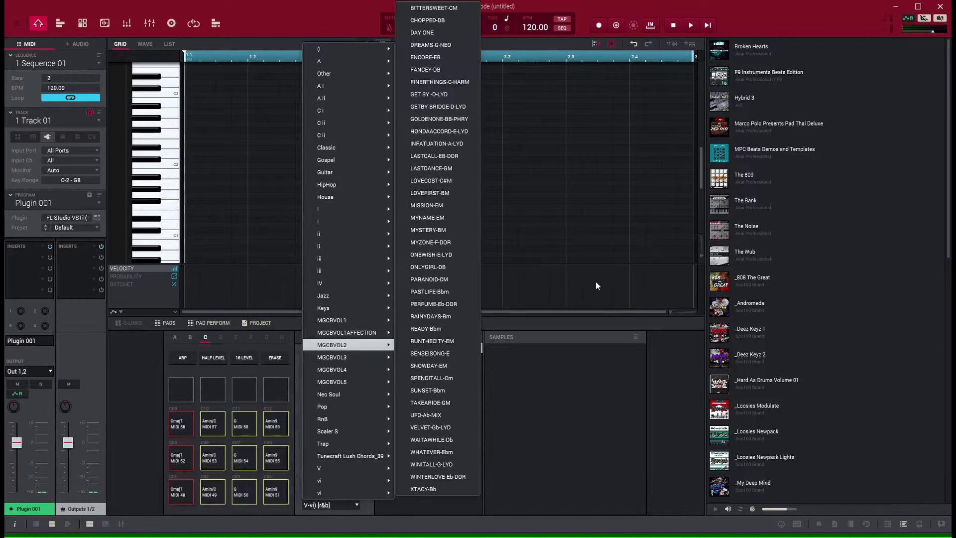
- Quit MPC, choosing Don't Save for the untitled project
click(941, 8)
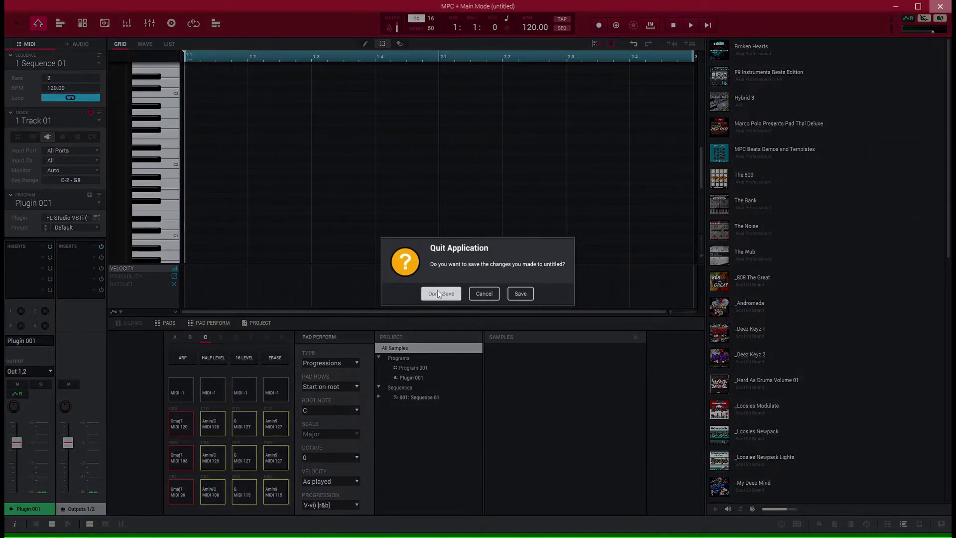
click(436, 290)
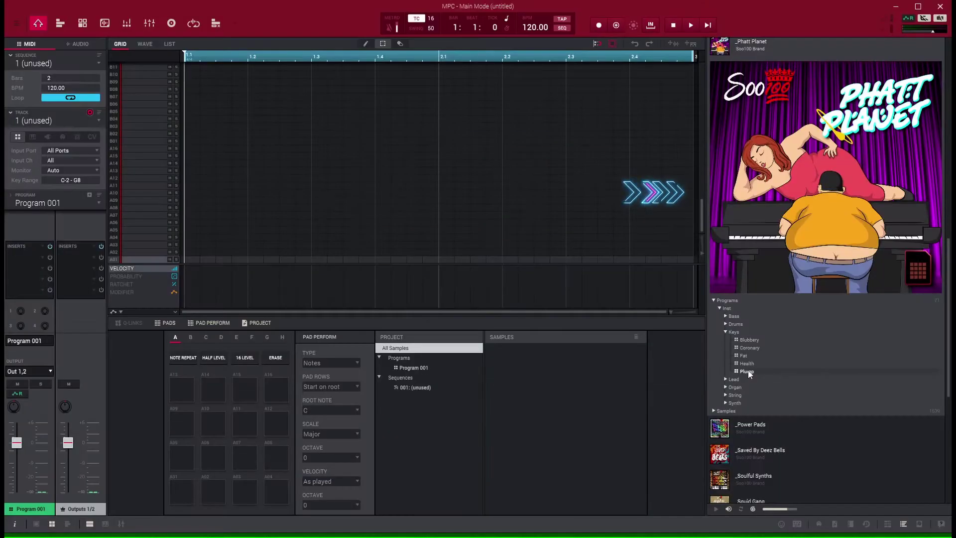
- Load the Plump keys program onto the track and audition a low and a high note
double_click(748, 370)
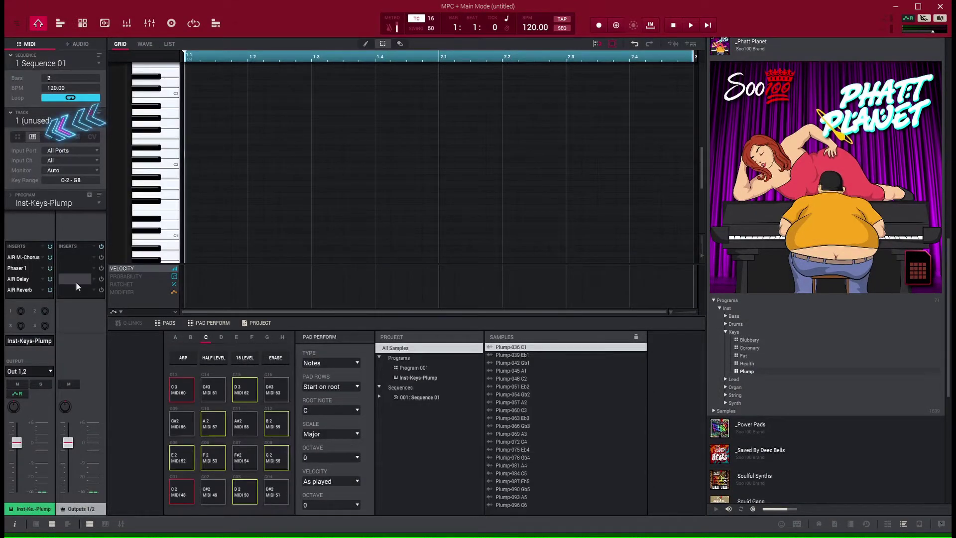
click(173, 213)
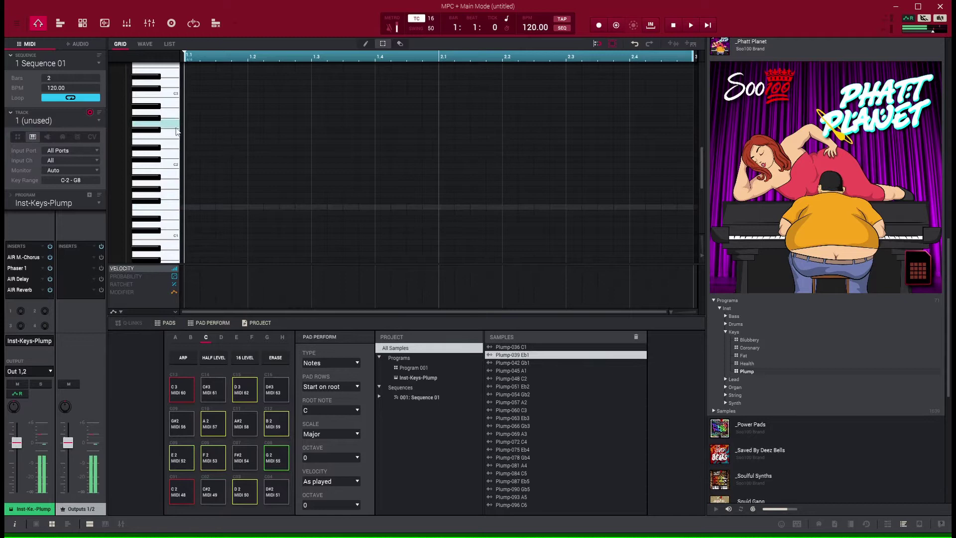
click(176, 110)
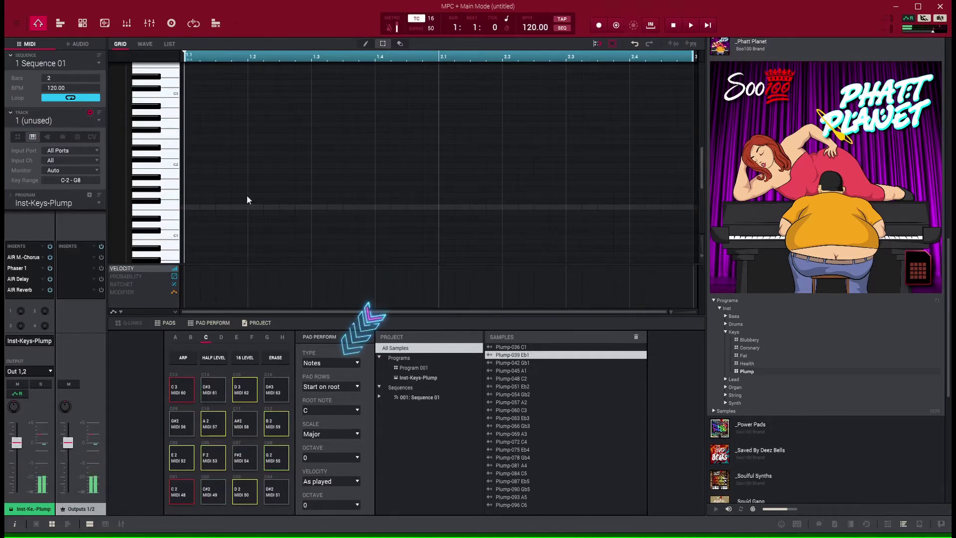
click(343, 362)
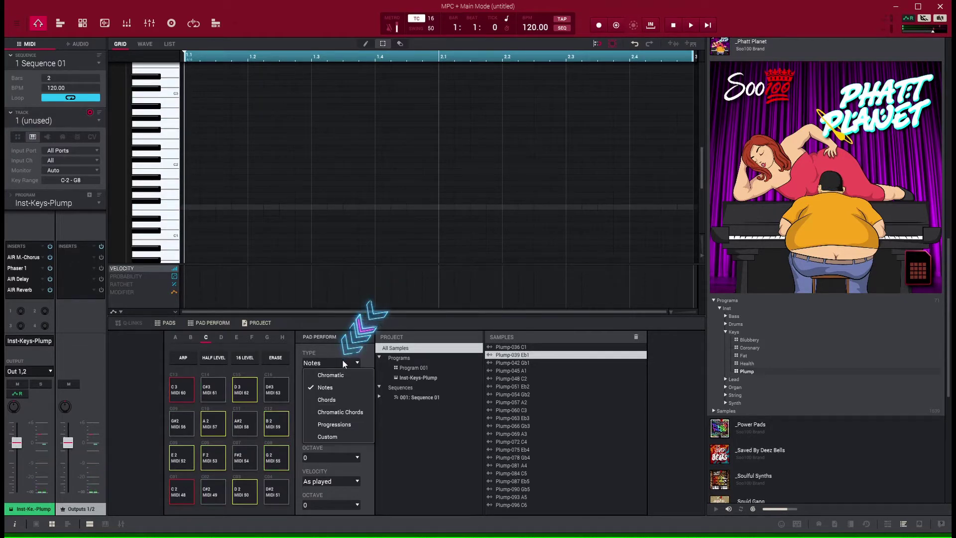
- Set Pad Perform Type to Progressions and choose Soo100 progression 018
click(335, 423)
click(335, 506)
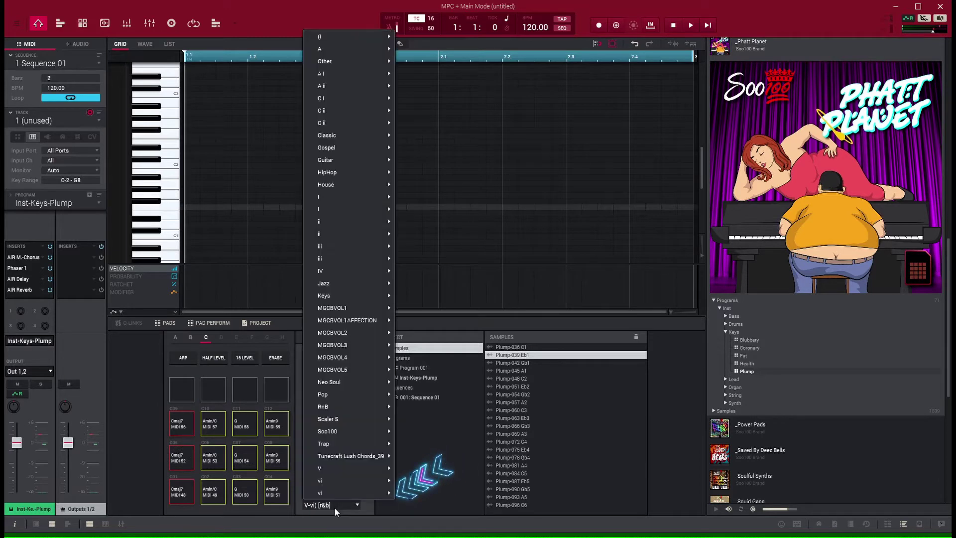
mouse_move(328, 431)
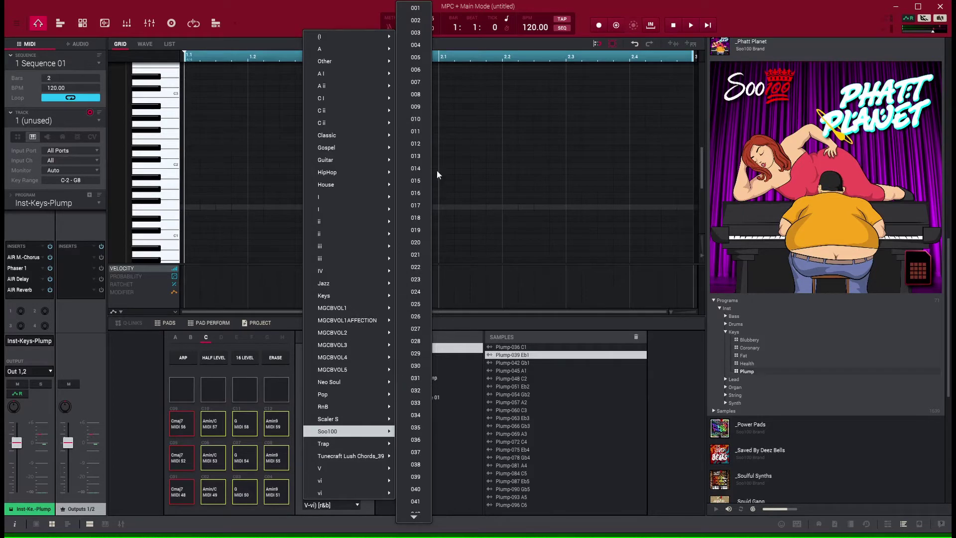
click(417, 217)
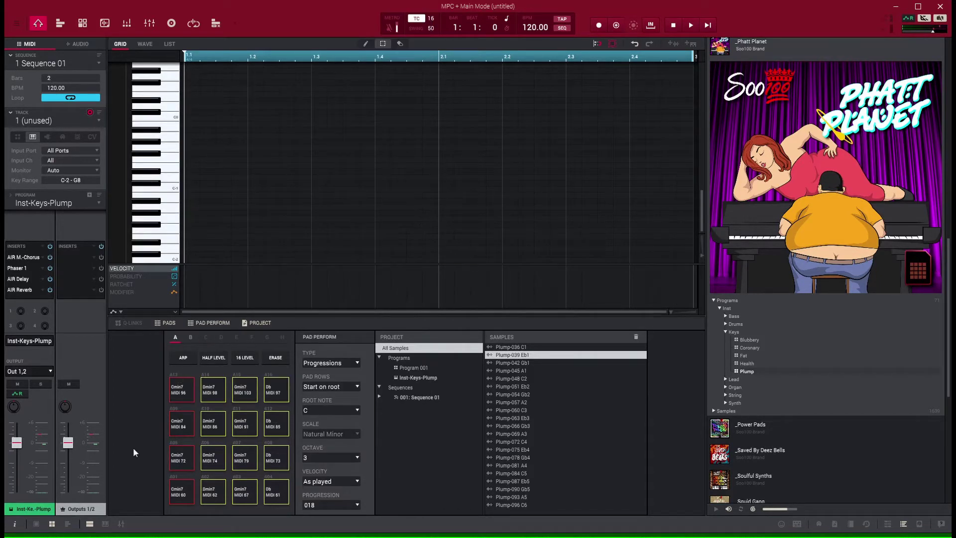
- Play the Cmin7, Dmin7, Gmin7 and Db chord pads, then browse the Soo100 list again
click(183, 460)
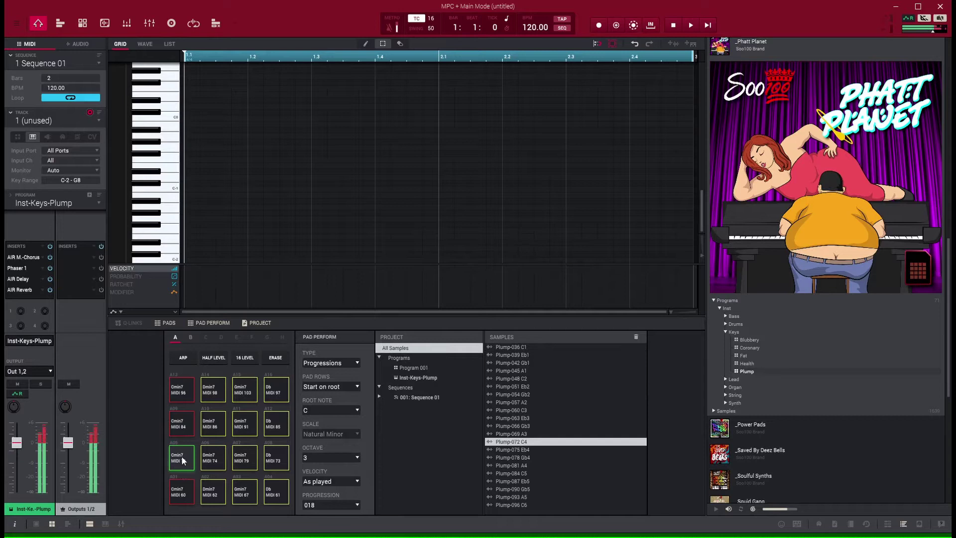
click(190, 462)
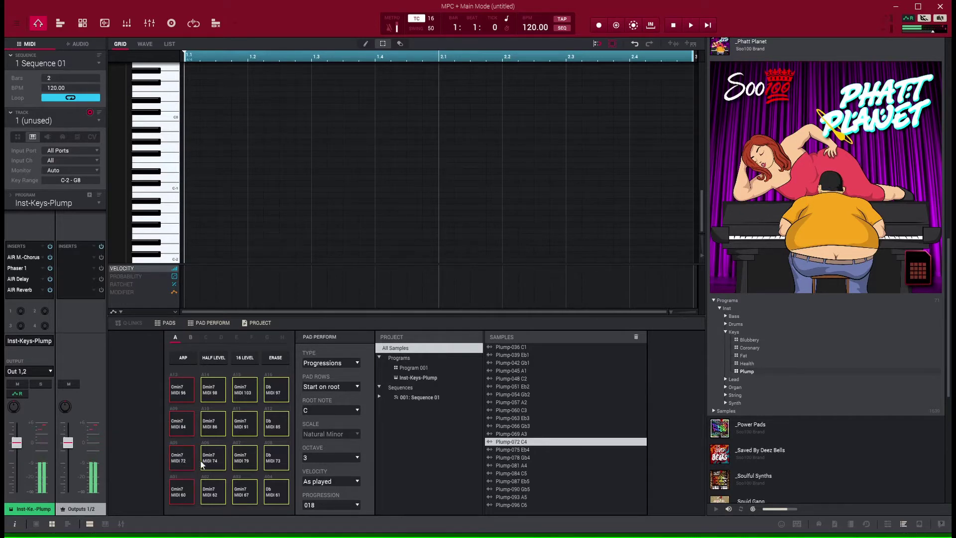
click(207, 465)
click(239, 464)
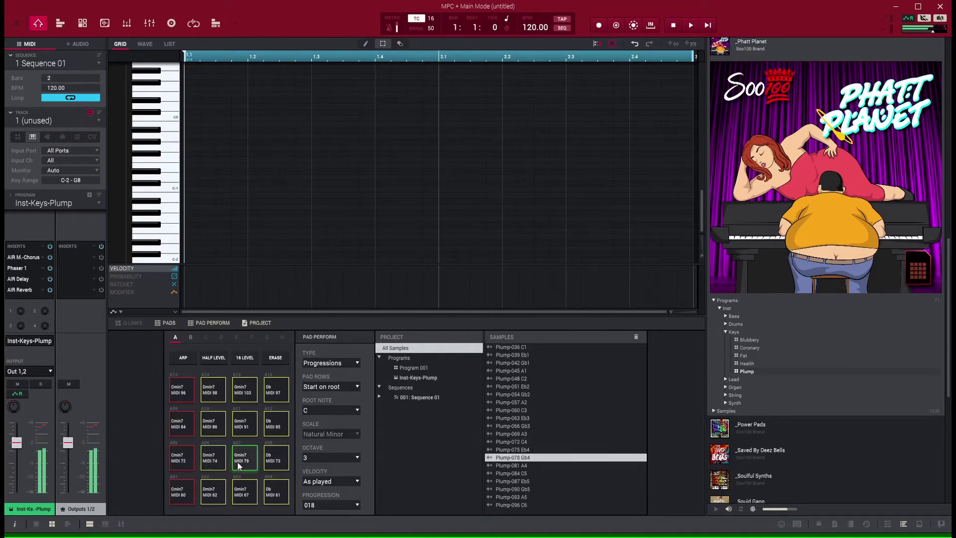
click(176, 461)
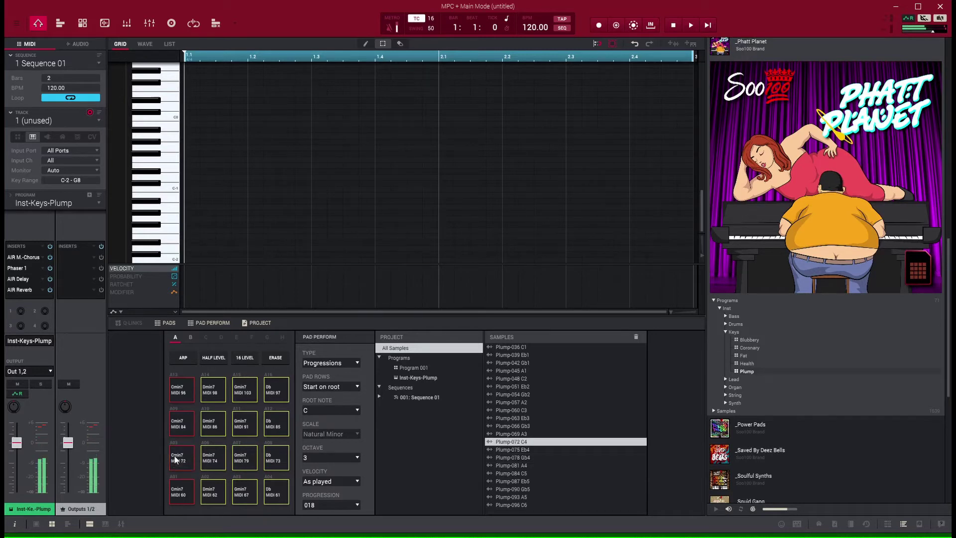
click(277, 469)
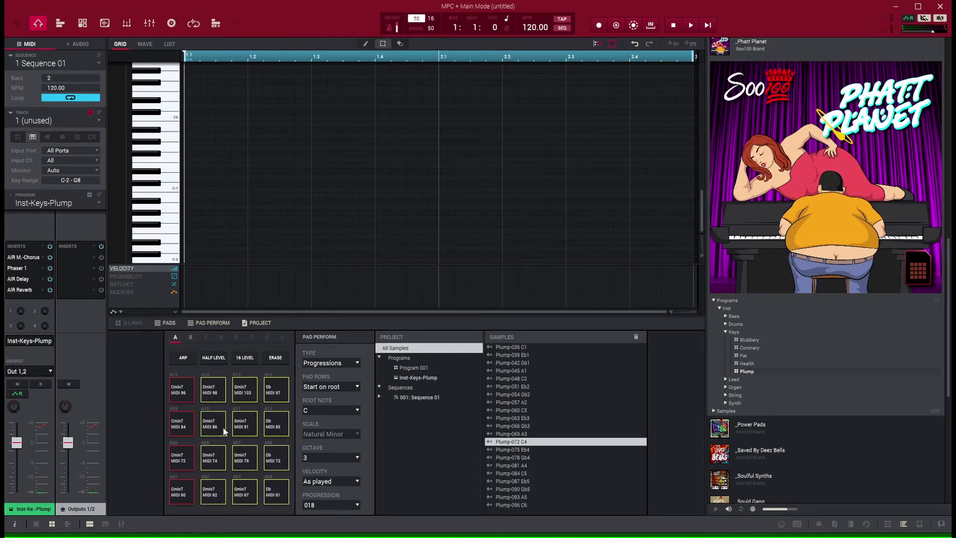
click(323, 505)
mouse_move(343, 431)
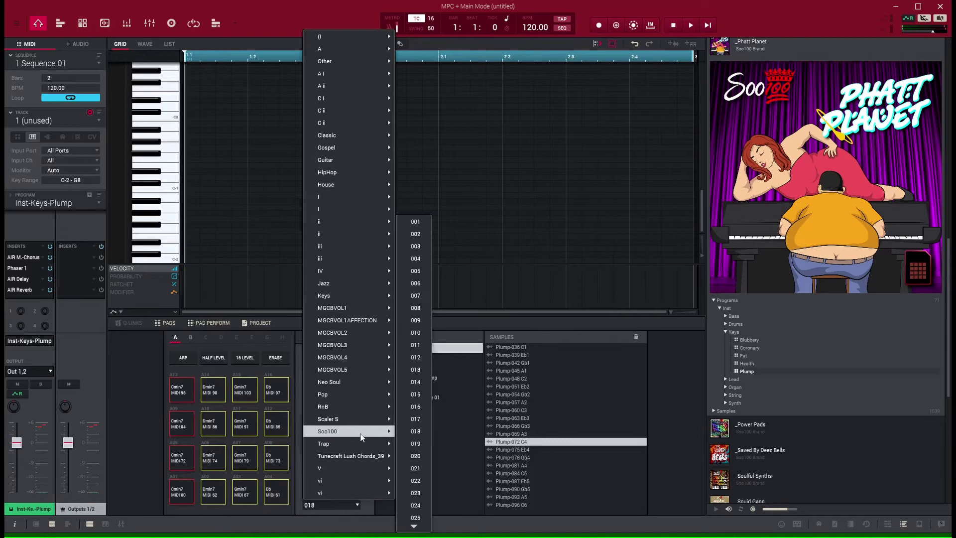
scroll(417, 420, down, 10)
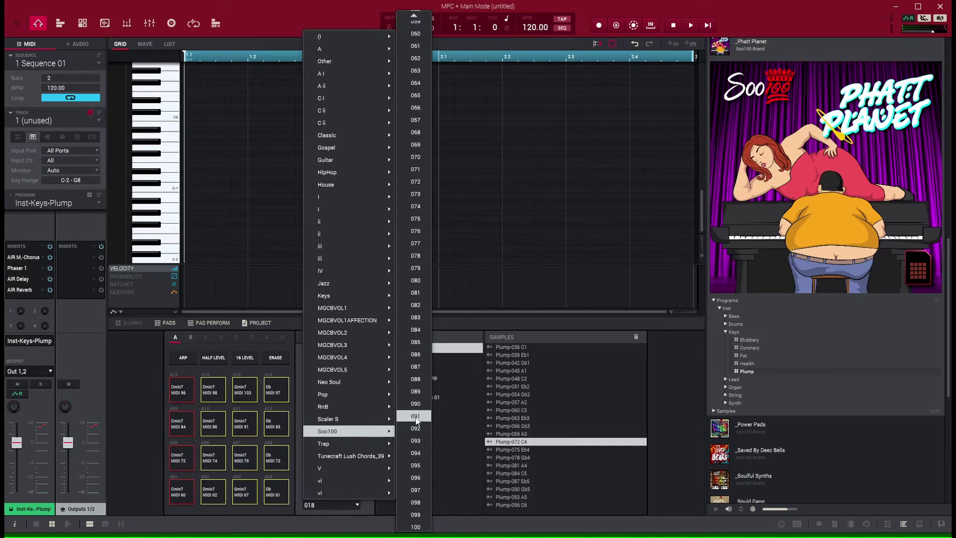
scroll(228, 284, down, 1)
scroll(229, 284, down, 1)
scroll(231, 285, down, 1)
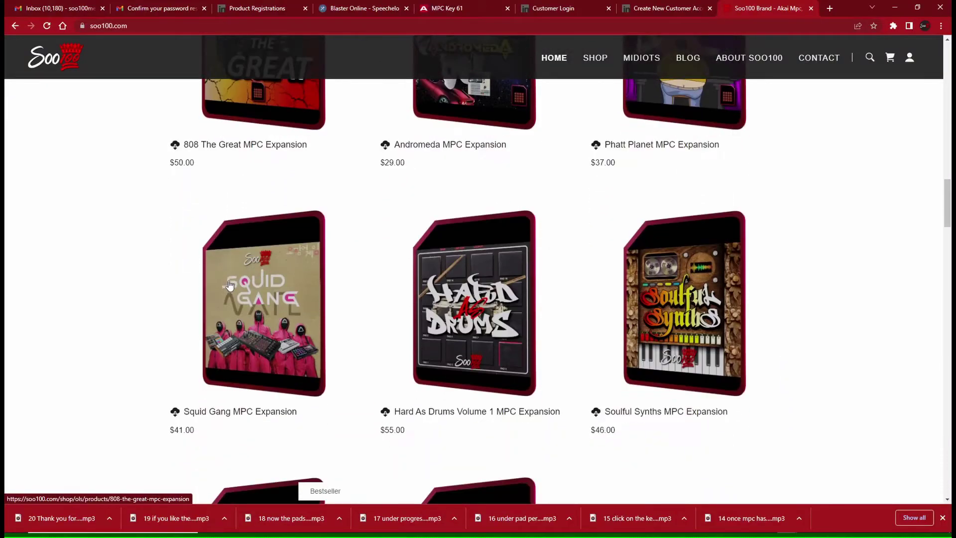
scroll(230, 285, down, 1)
scroll(230, 285, down, 1)
scroll(230, 287, down, 1)
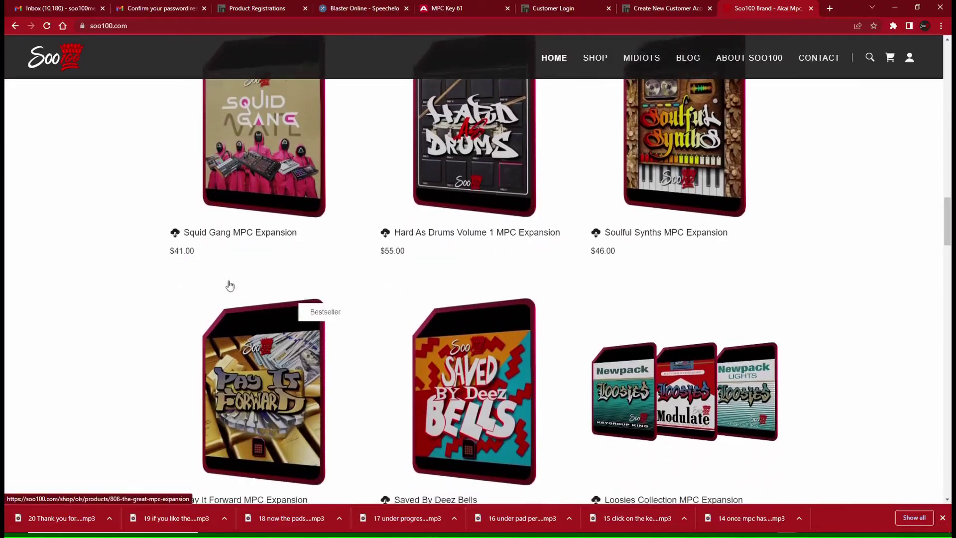